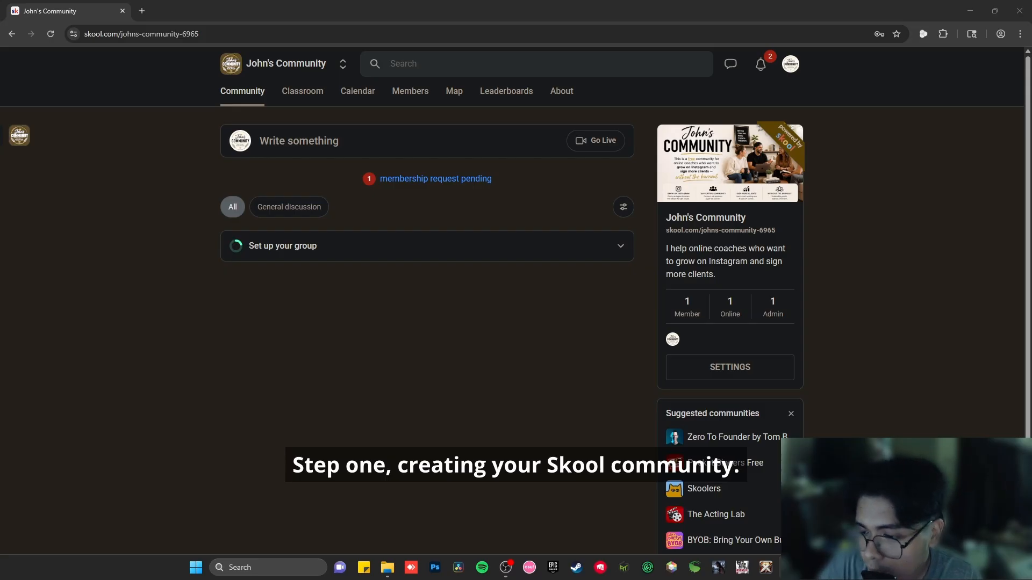
# Create a new community, choosing the Hobby plan and starting its free trial
pyautogui.click(342, 65)
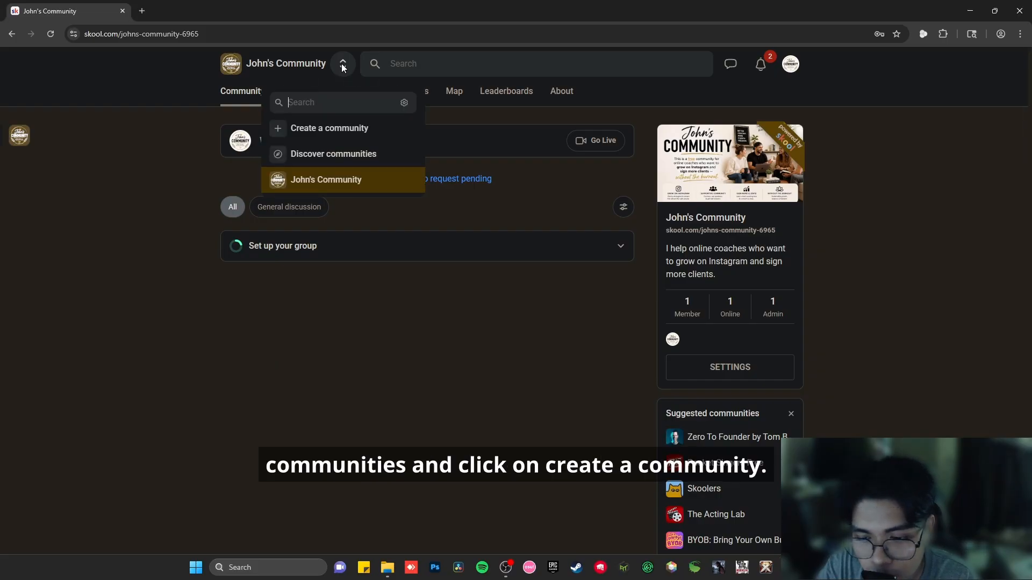
pyautogui.click(334, 130)
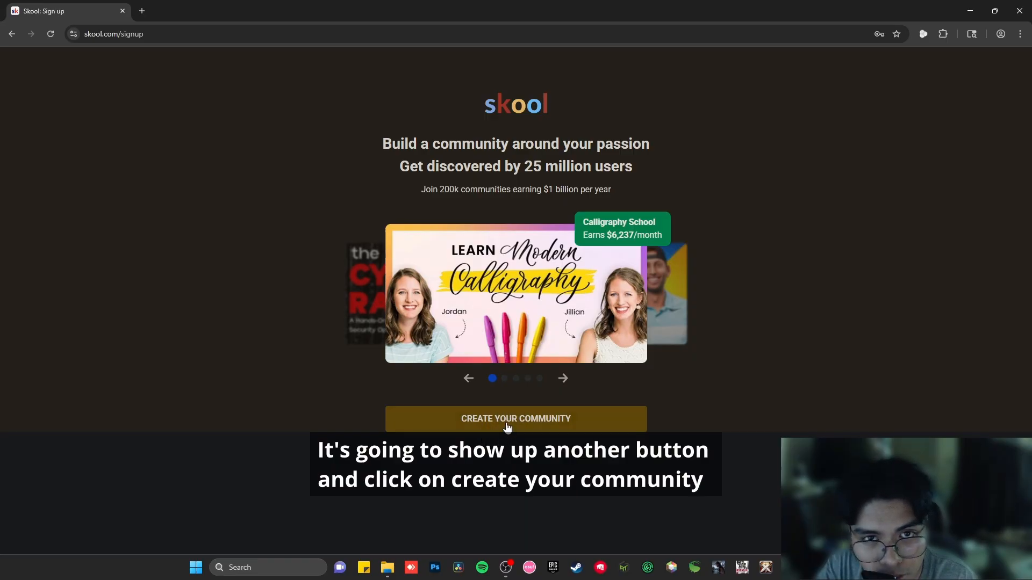
pyautogui.click(506, 426)
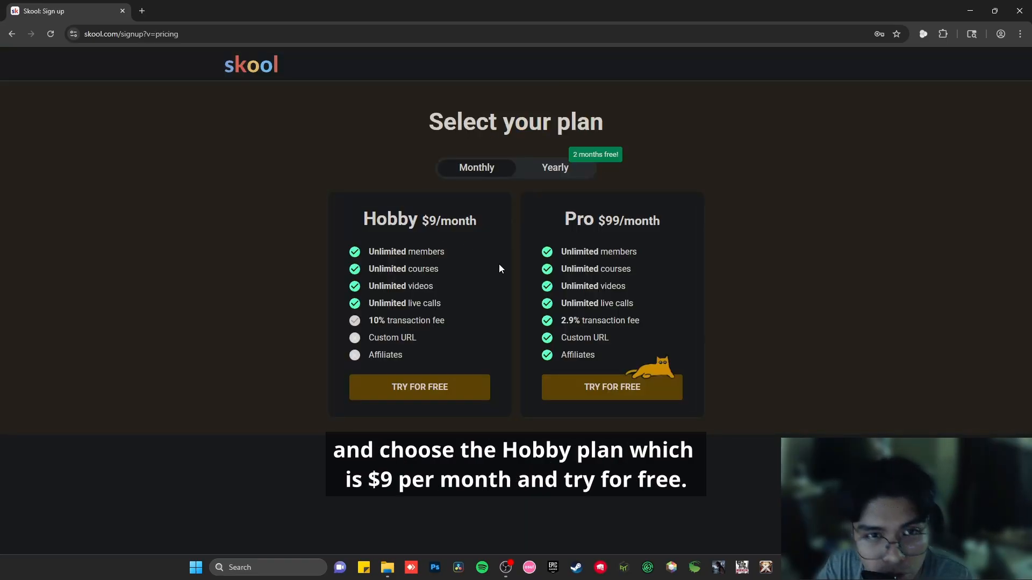
pyautogui.click(418, 388)
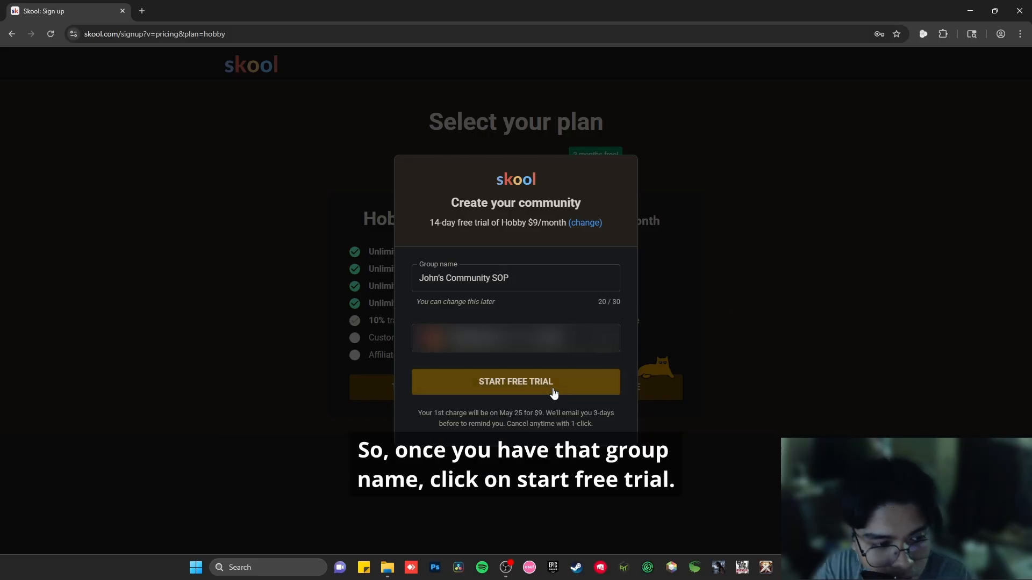
pyautogui.click(551, 387)
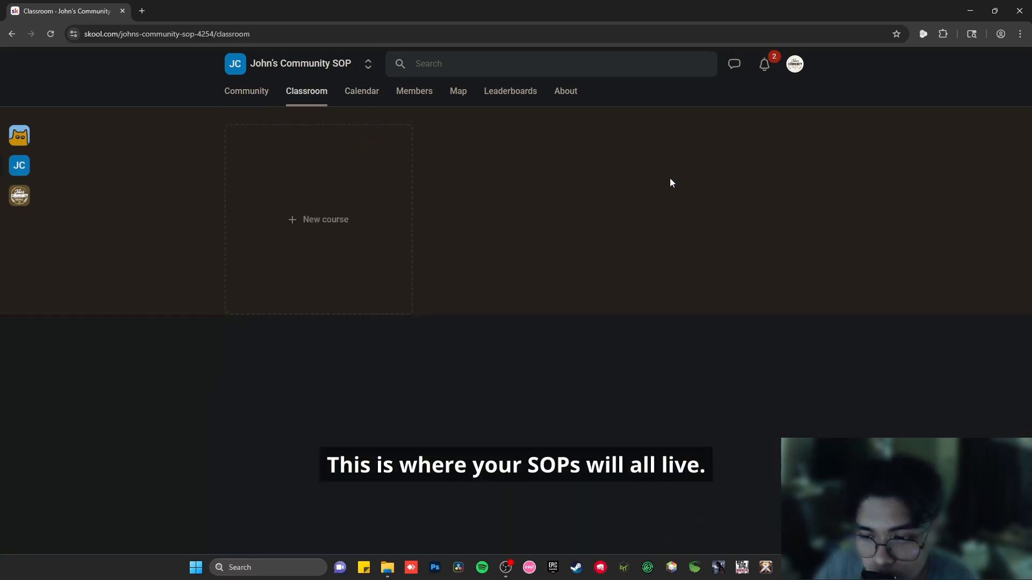
# Add a new course named "SOP Library" with the description "This is the SOP Library of John's Community"
pyautogui.click(346, 234)
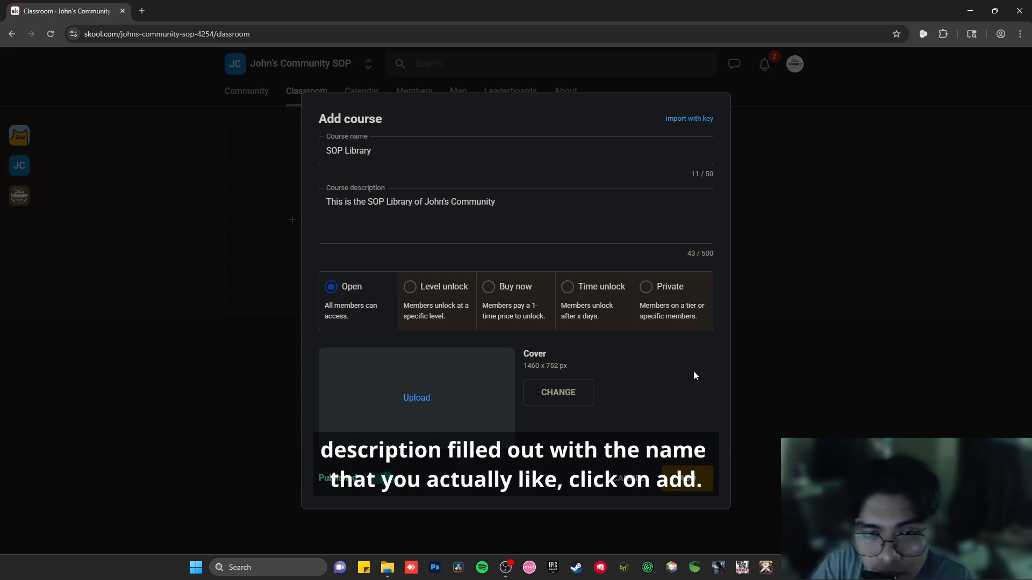
pyautogui.click(694, 482)
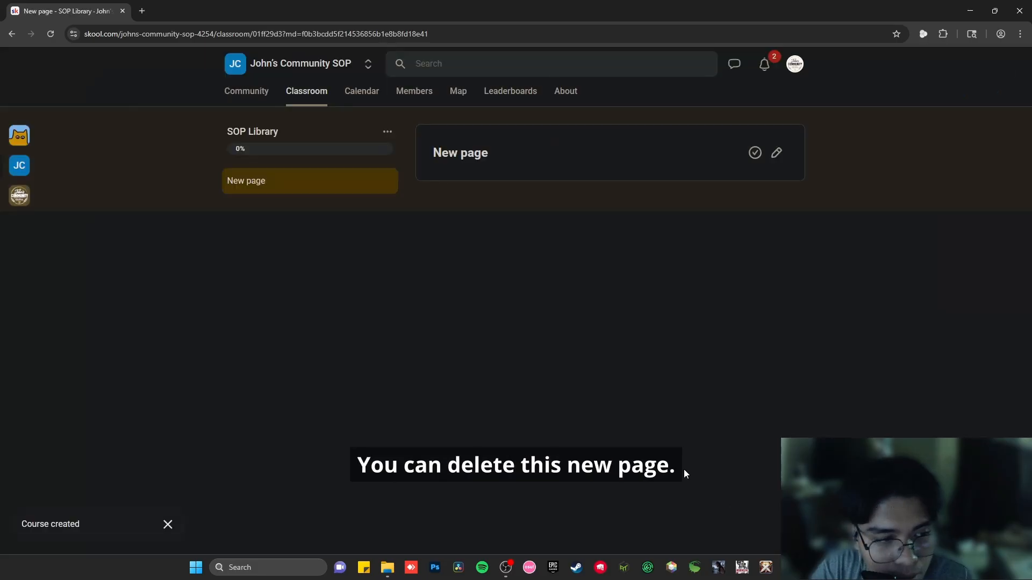
# Delete the default New page from the SOP Library course
pyautogui.click(387, 181)
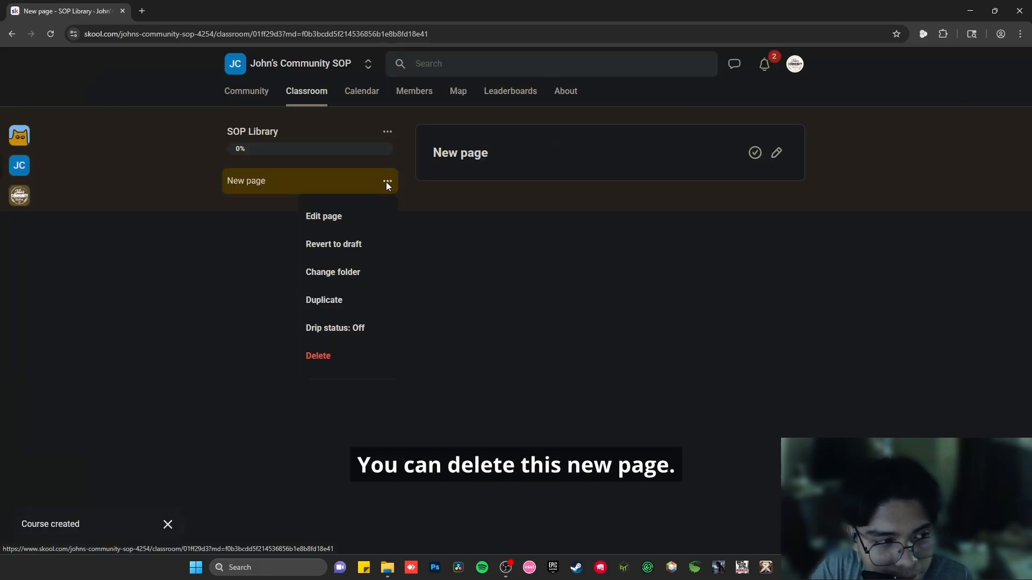
pyautogui.click(346, 355)
pyautogui.click(572, 342)
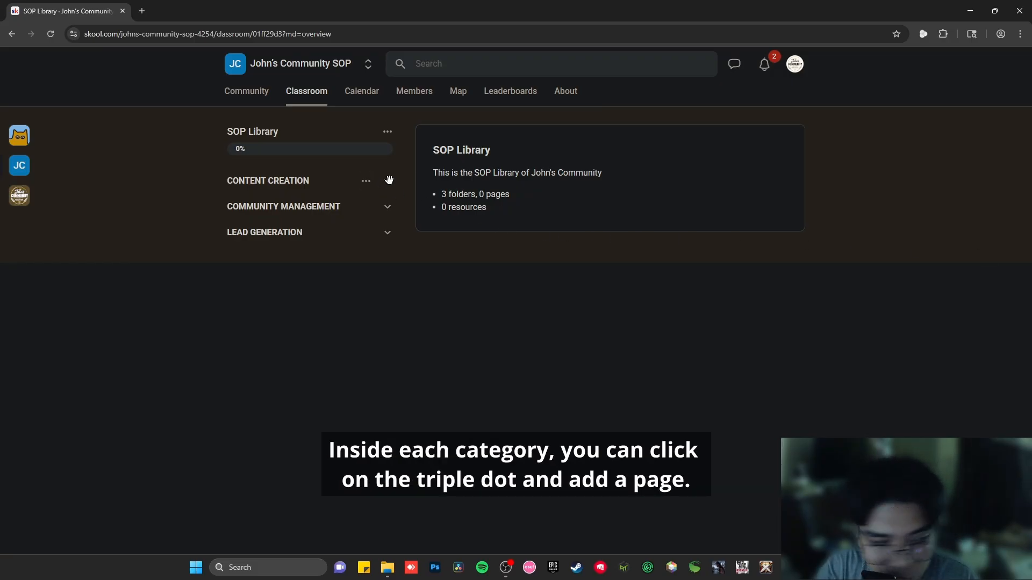
# Add a new page inside the CONTENT CREATION folder
pyautogui.click(366, 182)
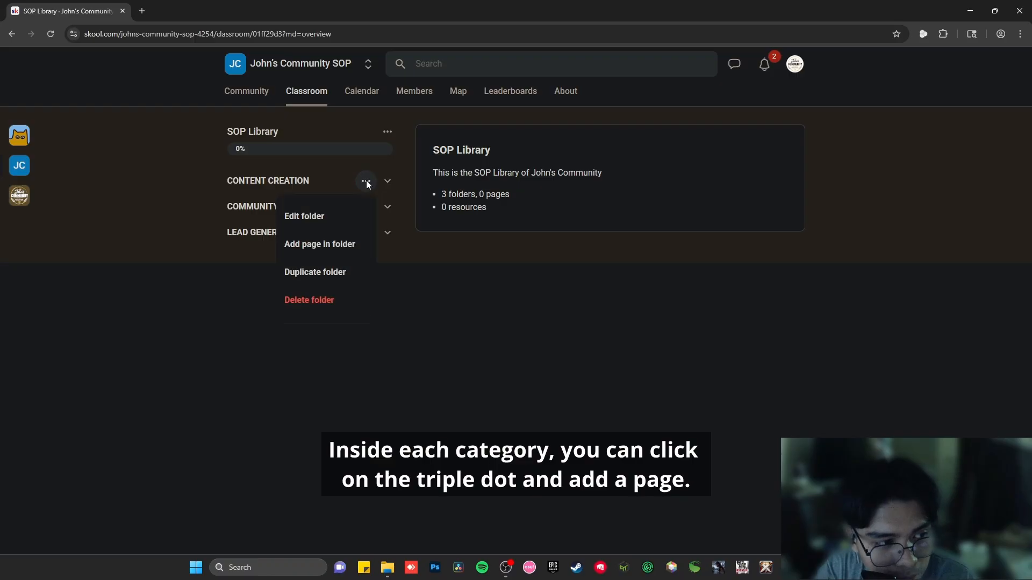
pyautogui.click(329, 244)
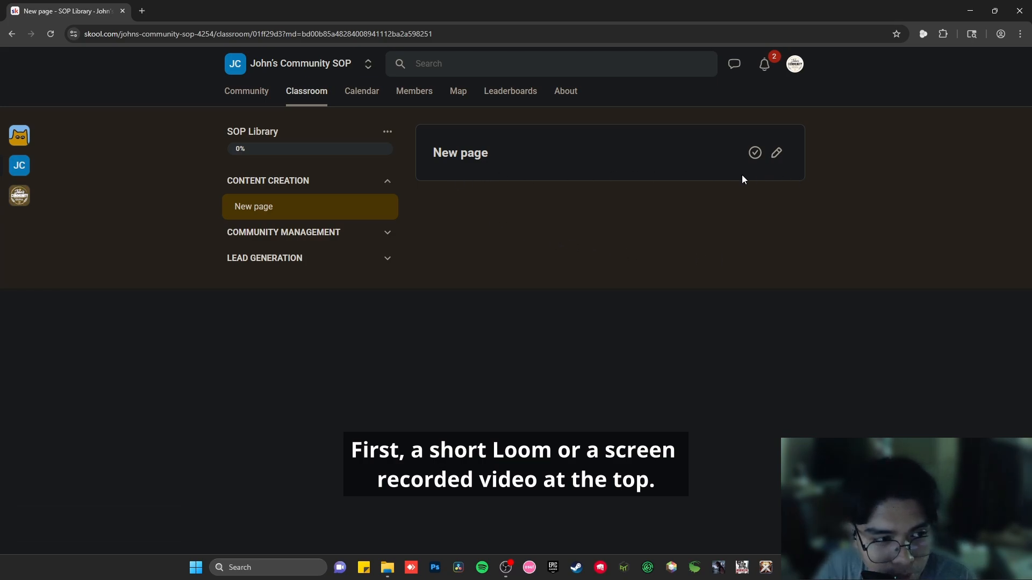
# Edit the new page and embed a video at its top, placing the cursor below it to continue writing
pyautogui.click(776, 155)
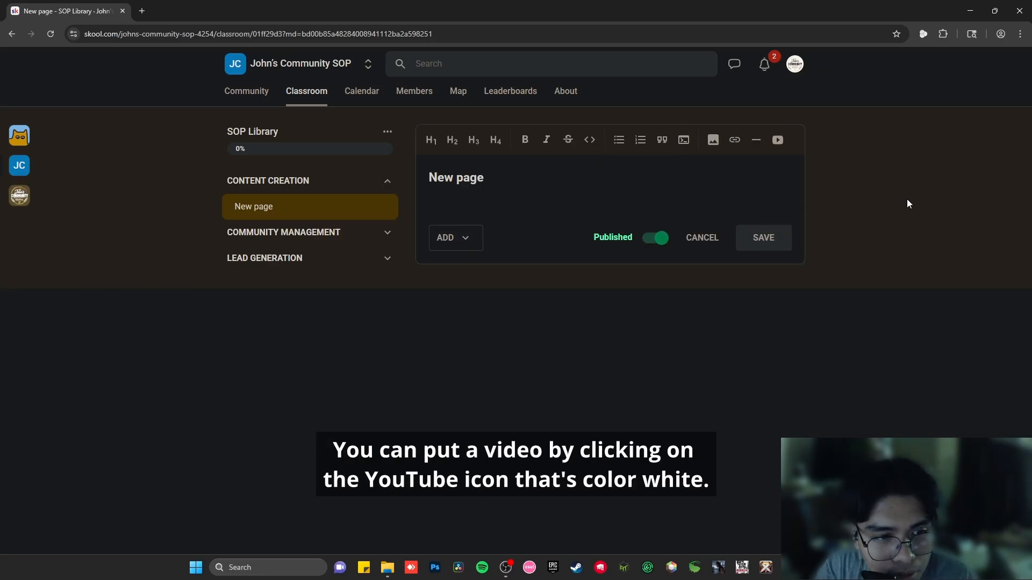
pyautogui.click(780, 144)
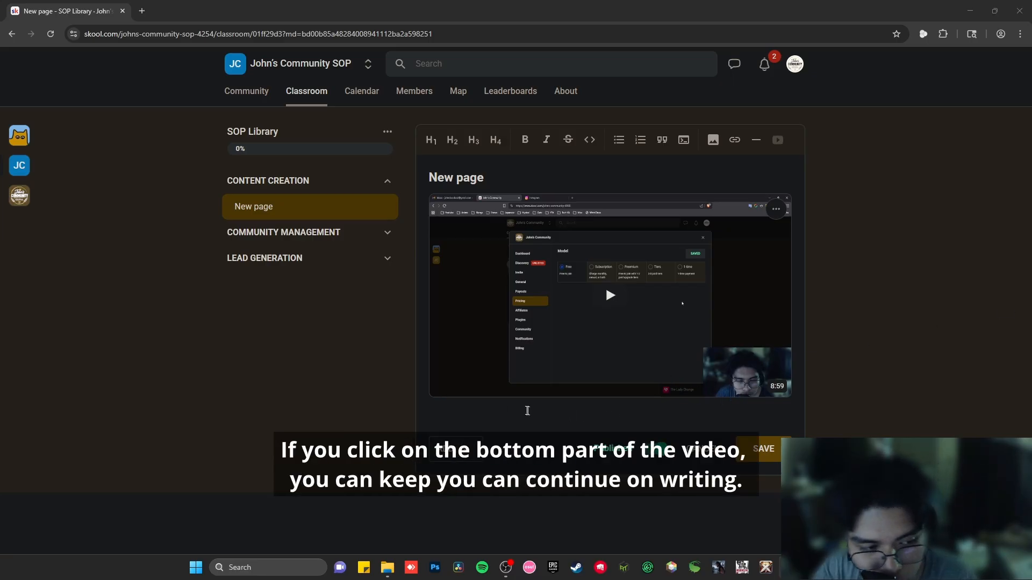
pyautogui.click(492, 413)
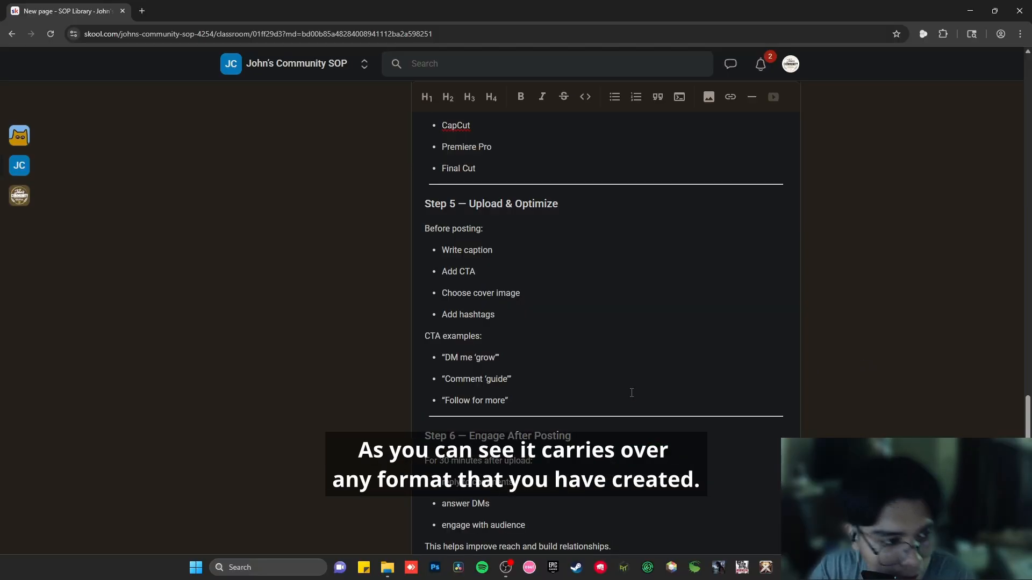
# Save the Instagram Reel Creation page with its formatted SOP content
pyautogui.scroll(12, 631, 393)
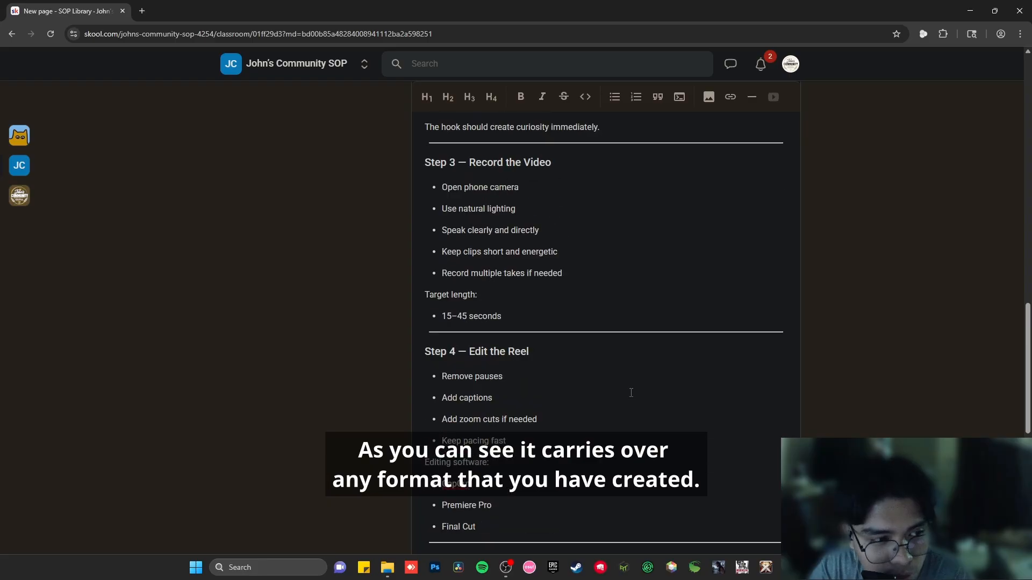
pyautogui.scroll(6, 630, 393)
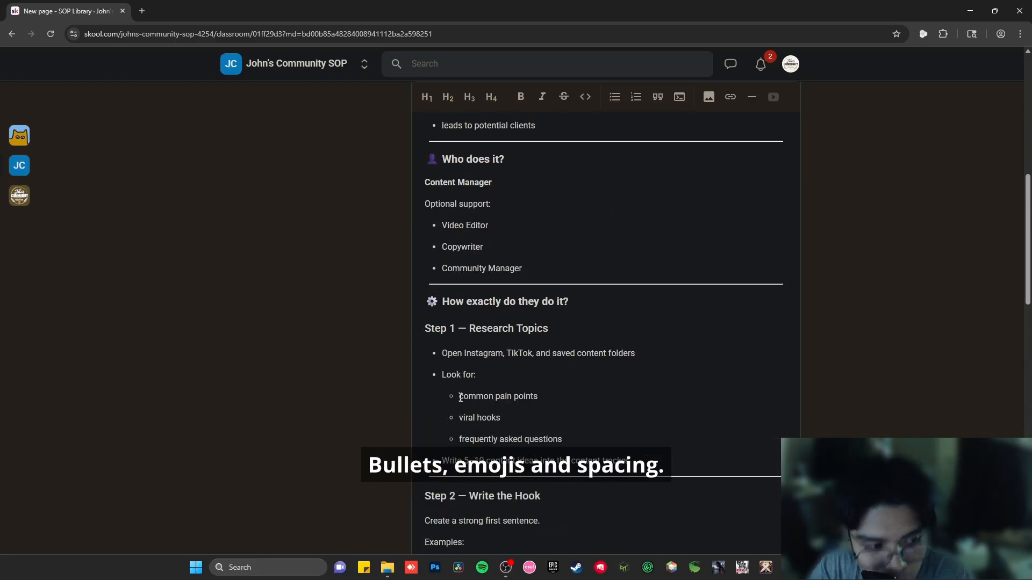
pyautogui.scroll(5, 442, 309)
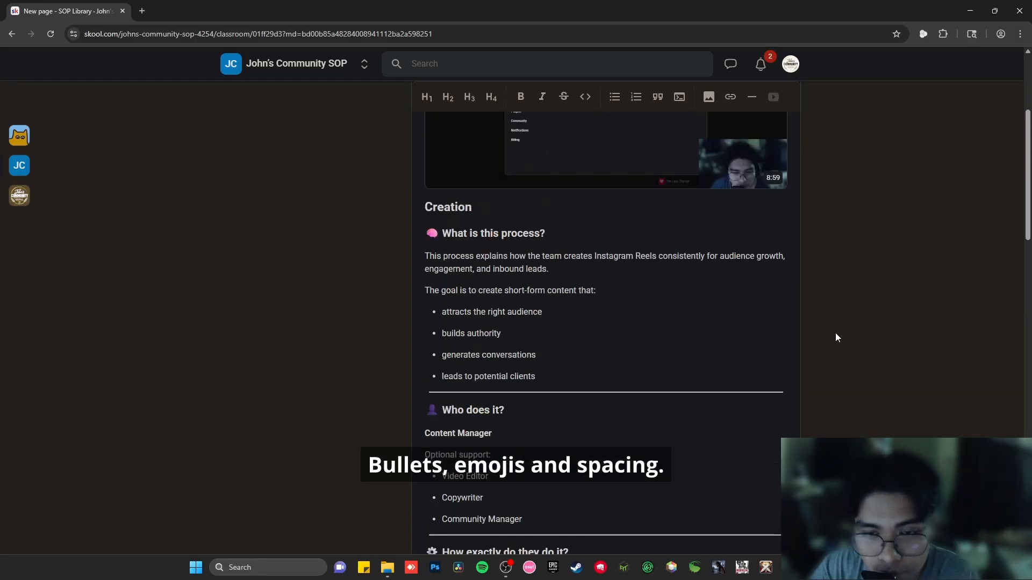
pyautogui.scroll(4, 835, 333)
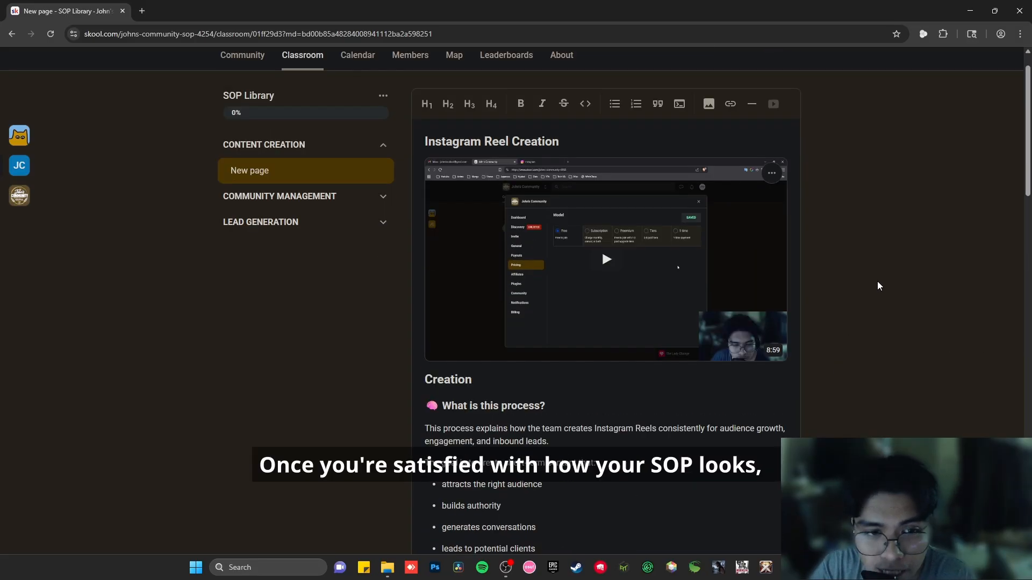
pyautogui.moveTo(1025, 183); pyautogui.dragTo(1019, 535)
pyautogui.click(768, 516)
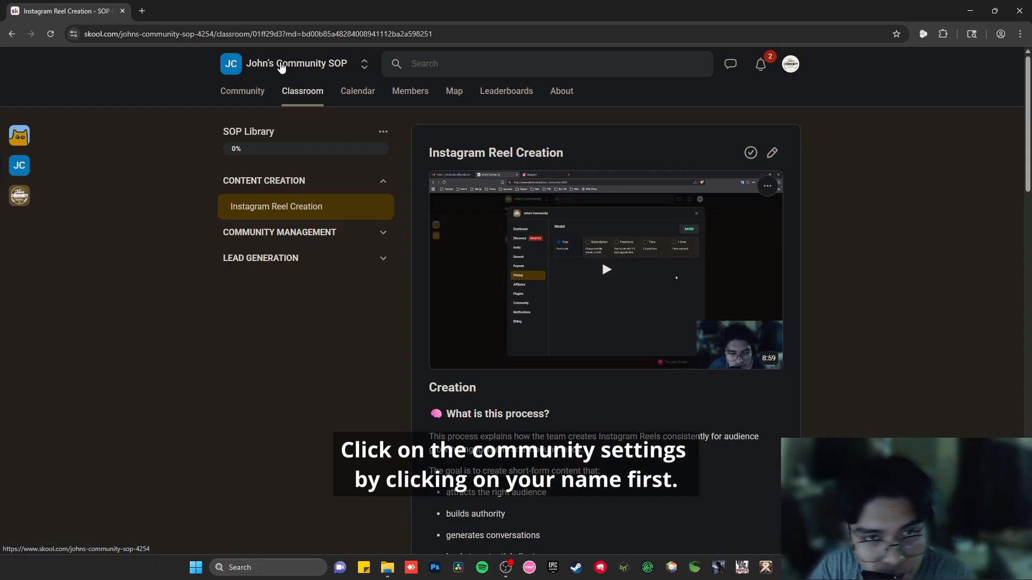
# Open the community settings' Plugins section and the Pro upgrade offer for Auto DM new members
pyautogui.click(281, 66)
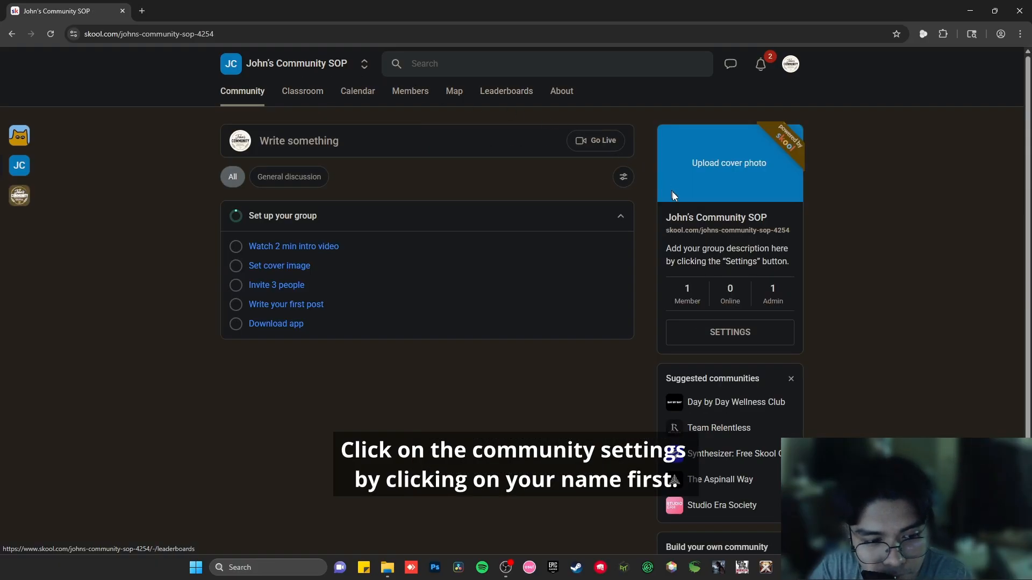
pyautogui.click(733, 333)
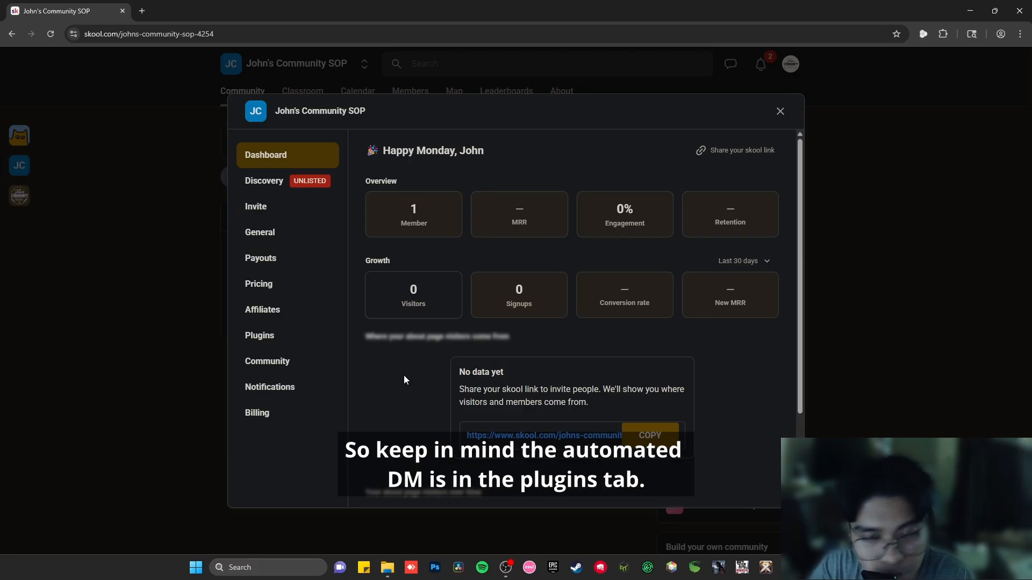
pyautogui.click(259, 336)
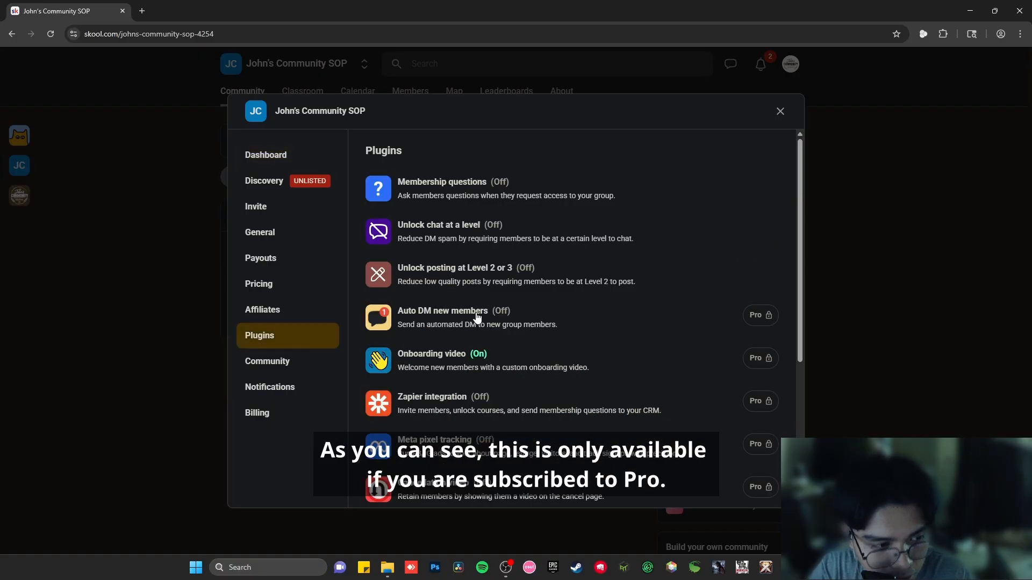
pyautogui.click(760, 321)
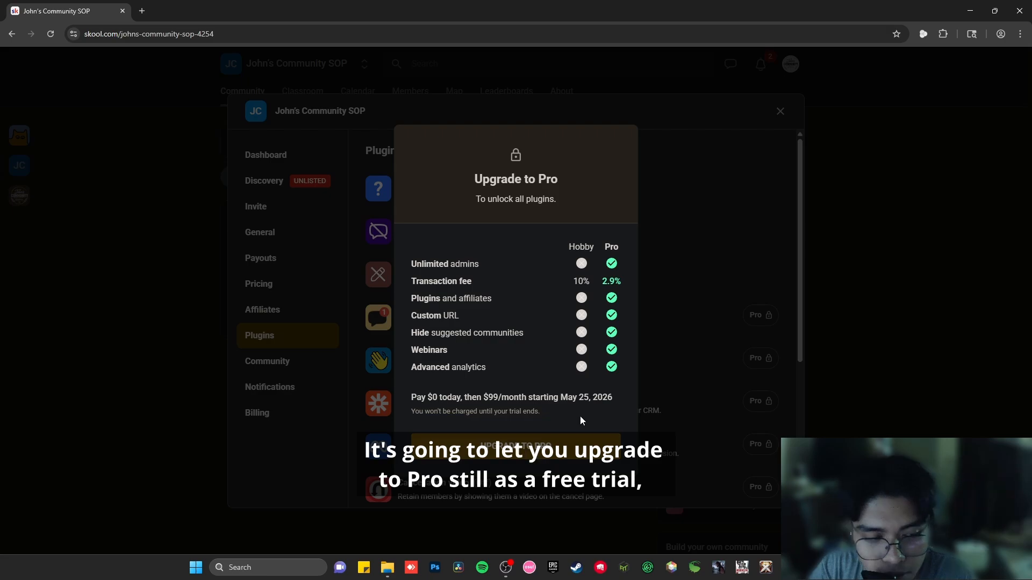
# Examine the Pro upgrade pricing terms, then dismiss the offer and close the settings
pyautogui.doubleClick(490, 397)
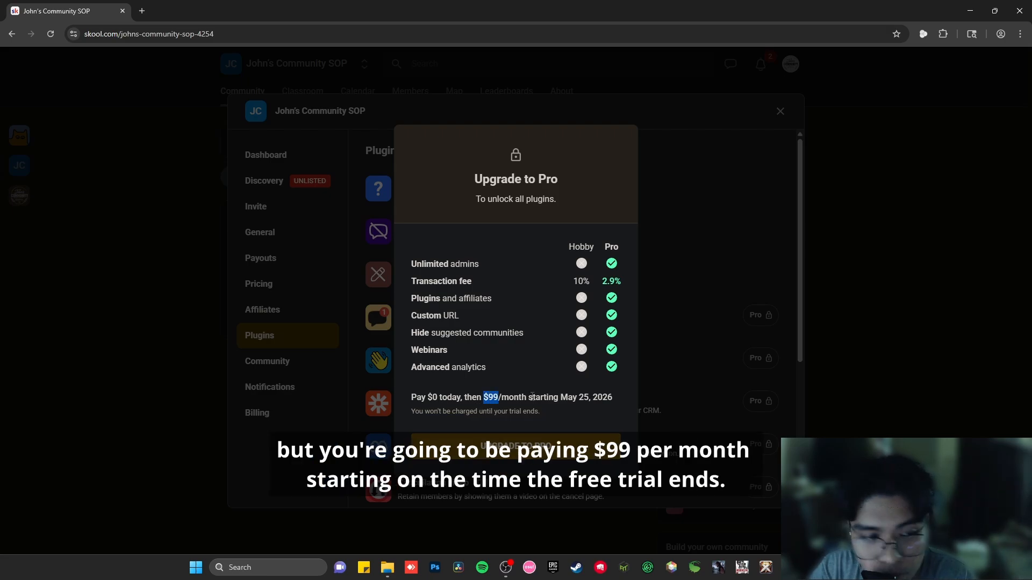
pyautogui.click(543, 400)
pyautogui.moveTo(543, 400); pyautogui.dragTo(618, 411)
pyautogui.click(617, 411)
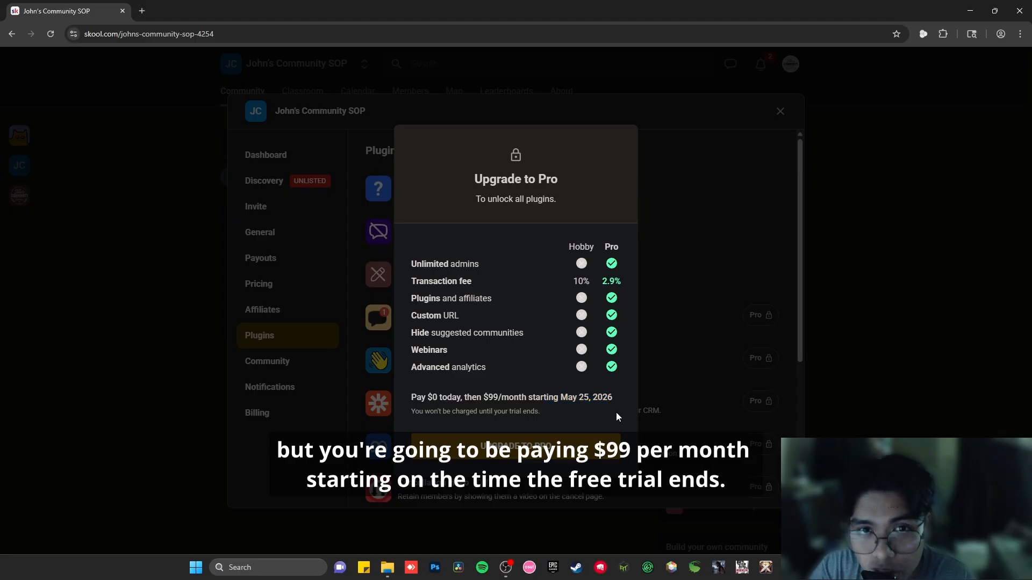
pyautogui.click(695, 335)
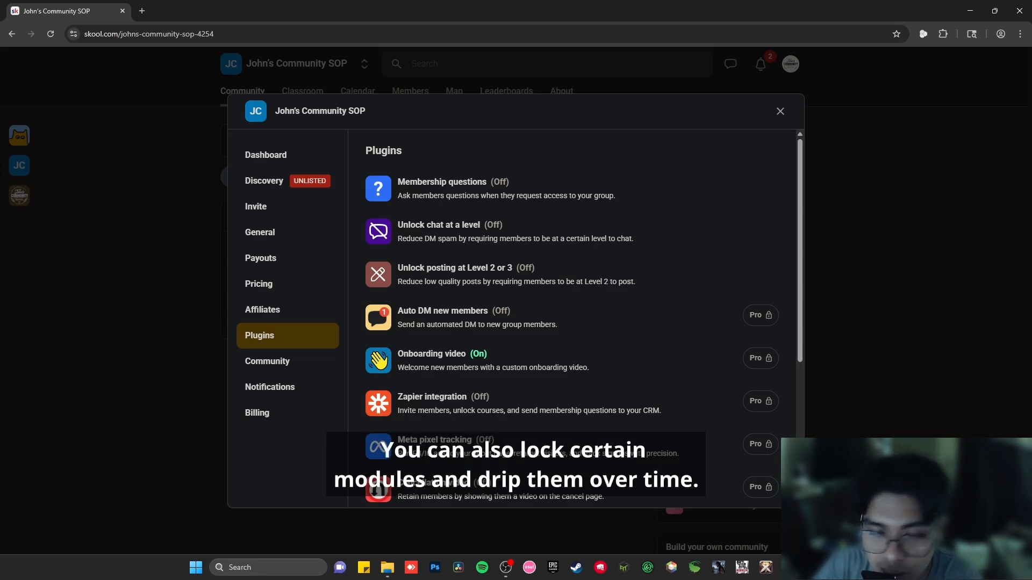
pyautogui.click(781, 112)
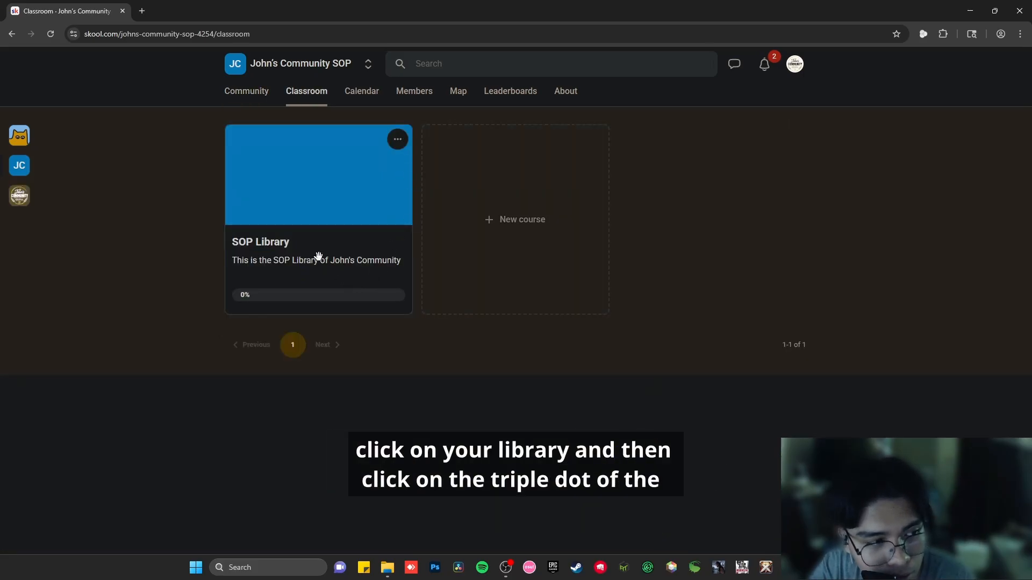
# Turn on drip for the Instagram Reel Creation page, releasing it 3 days after members join
pyautogui.click(305, 232)
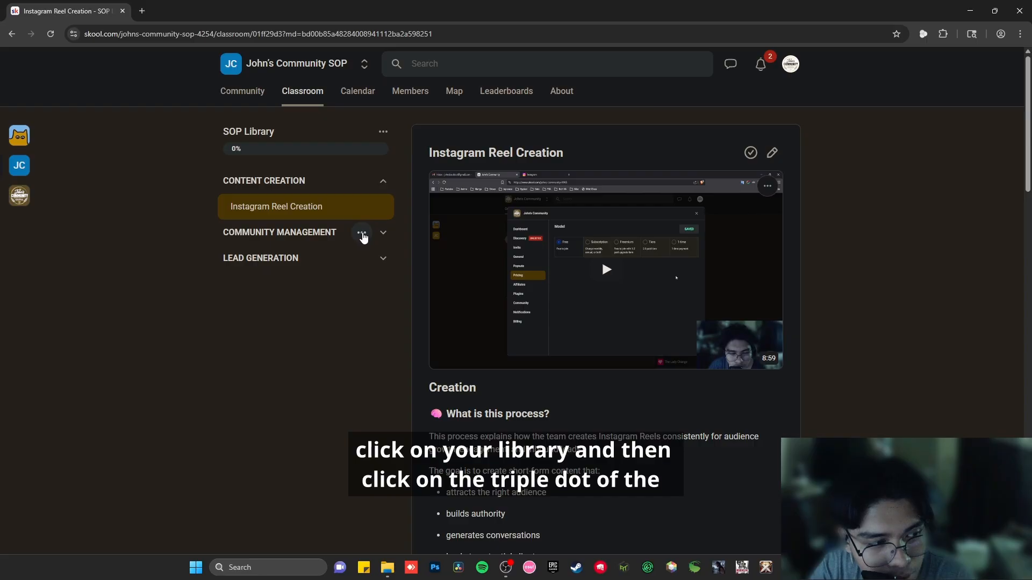
pyautogui.click(383, 208)
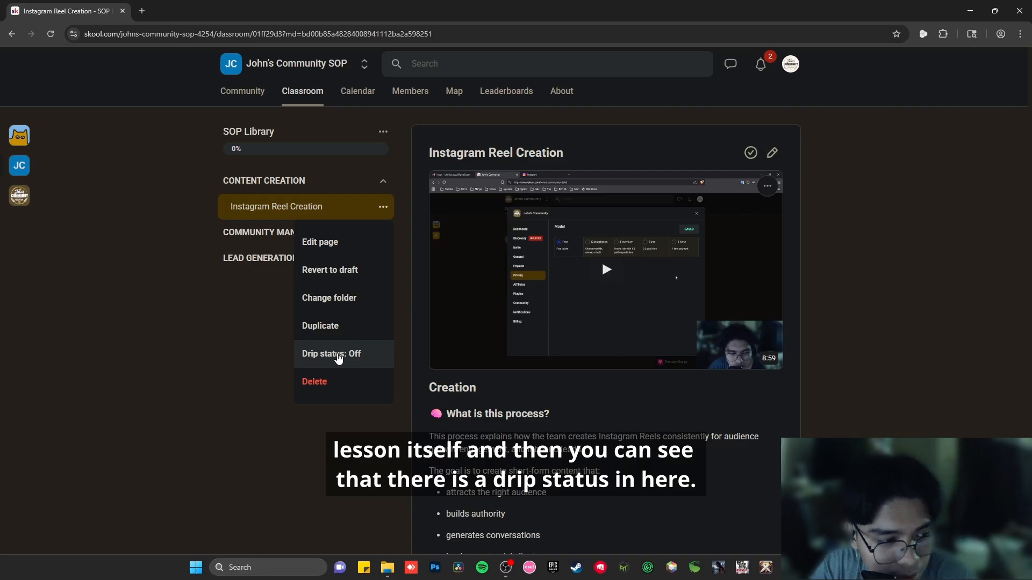
pyautogui.click(338, 355)
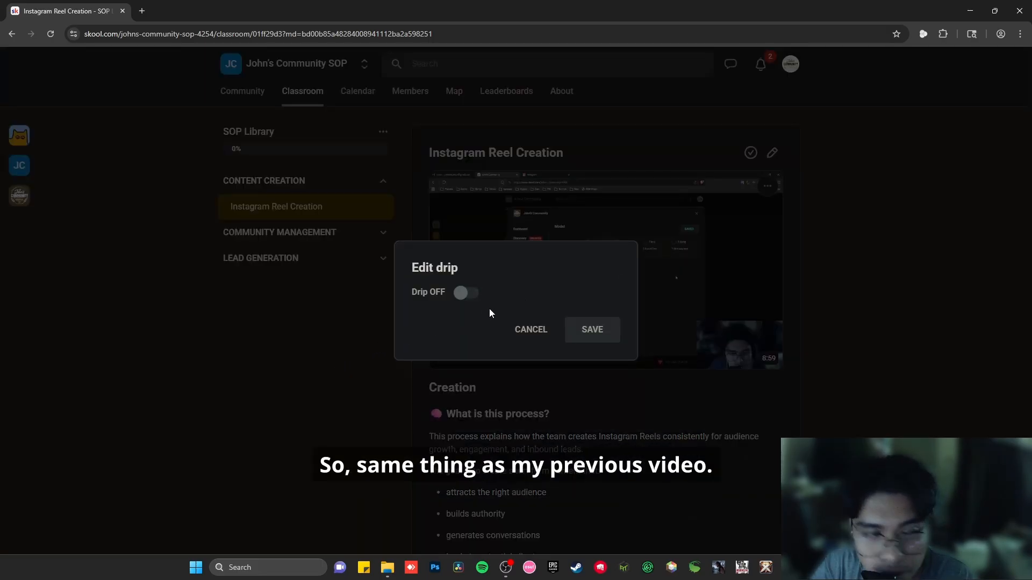
pyautogui.click(466, 294)
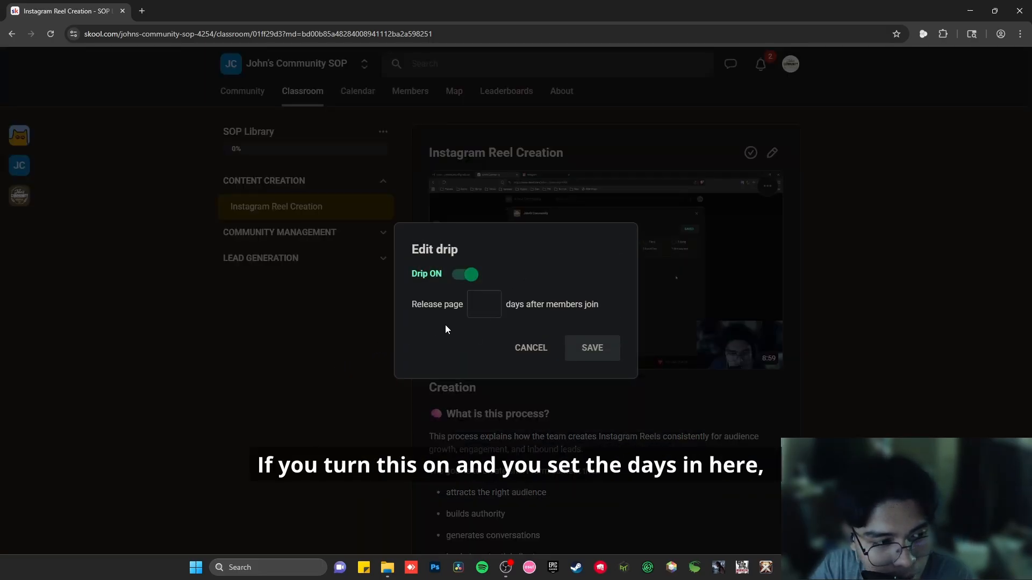
pyautogui.click(485, 311)
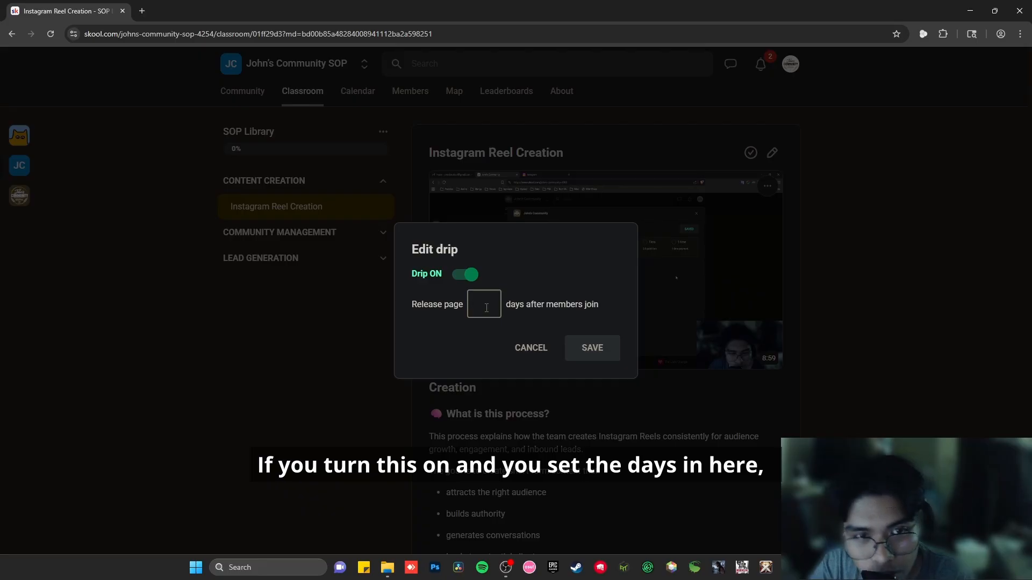
pyautogui.write('3')
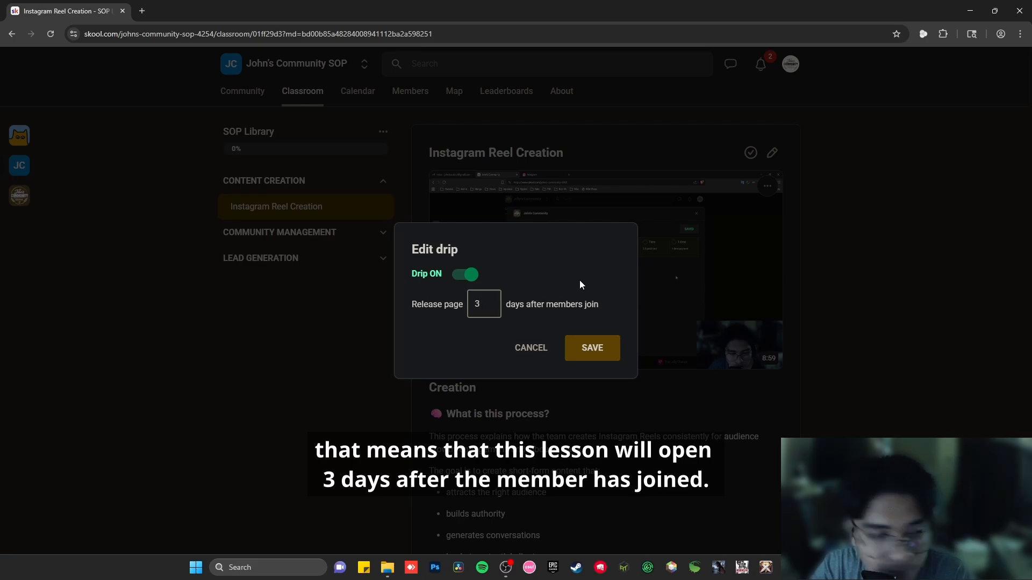
pyautogui.click(587, 356)
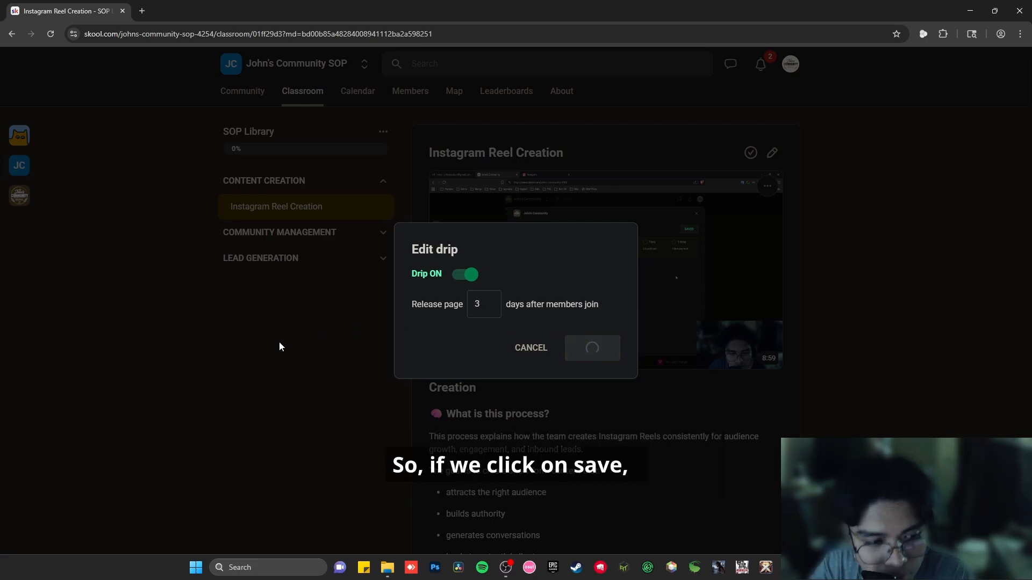